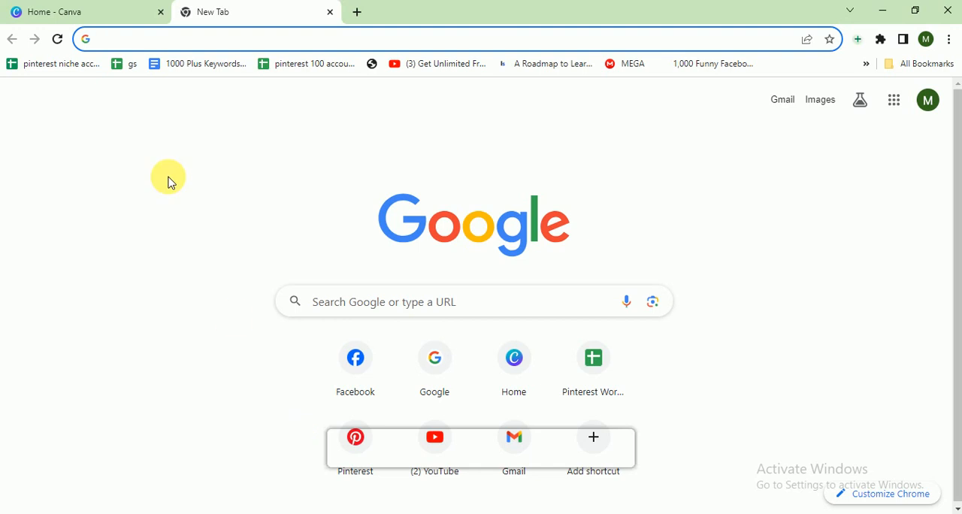
Switch to Canva and create a new 1080 × 1080 px Facebook Post (Square) design.
left_click(87, 6)
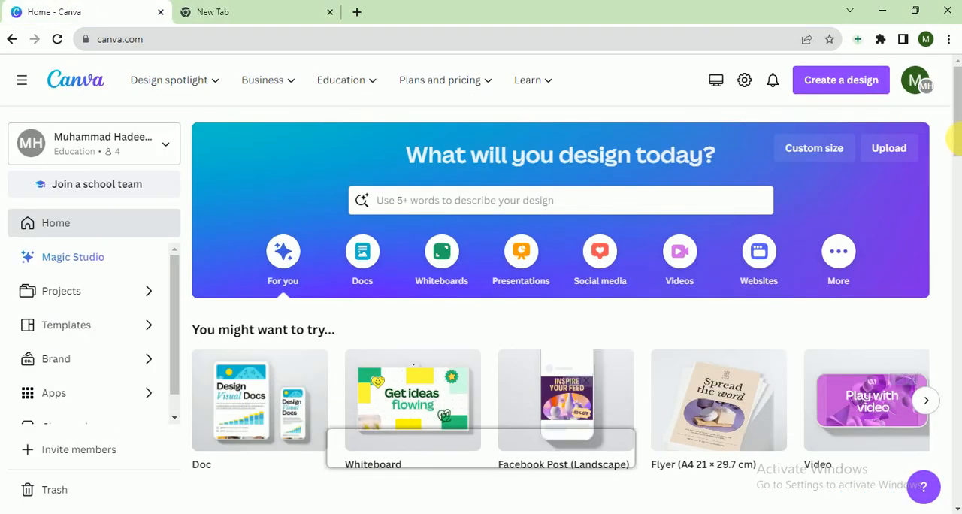
left_click_drag(959, 144, 955, 87)
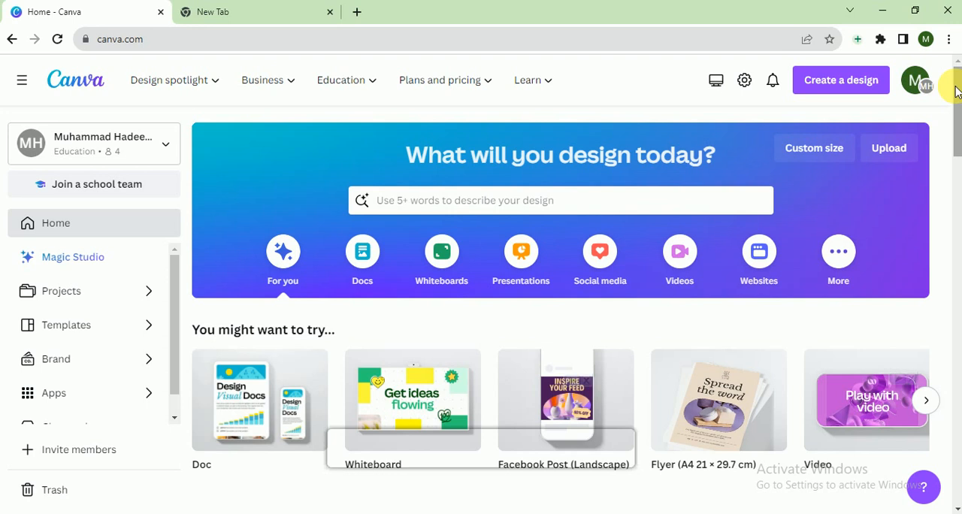
left_click(836, 80)
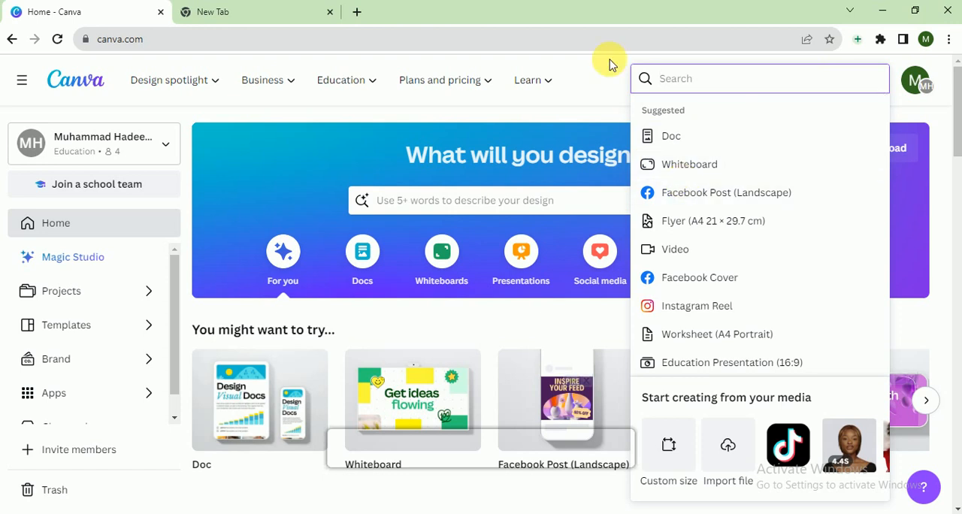
type("facebook post")
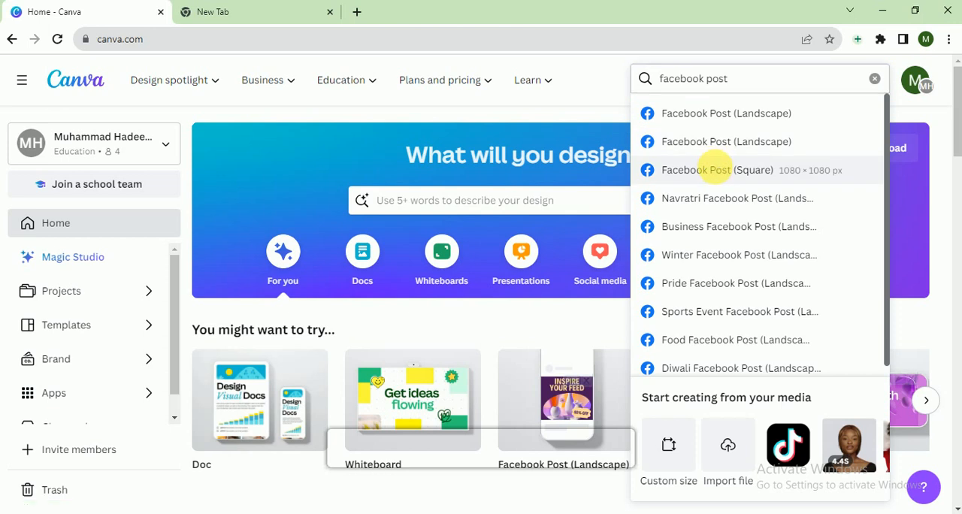
left_click(720, 171)
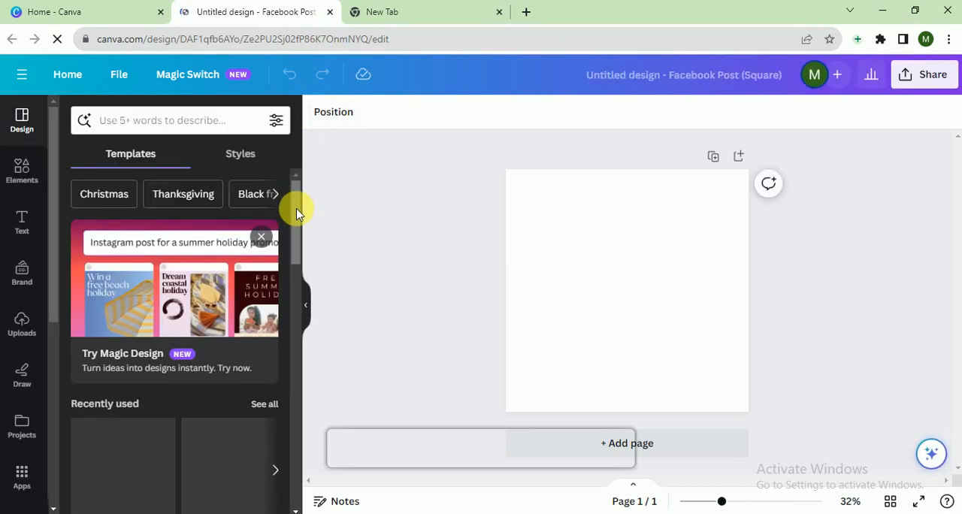
Set the blank page's background color to solid black.
mouse_move(294, 208)
left_mouse_down()
mouse_move(293, 235)
mouse_move(296, 205)
left_mouse_up()
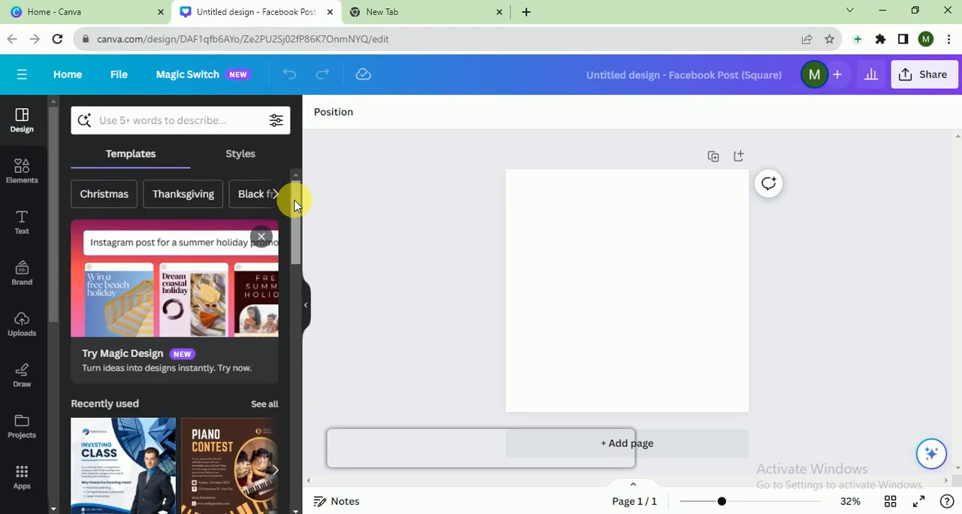
left_click(183, 122)
left_click(476, 239)
left_click(627, 215)
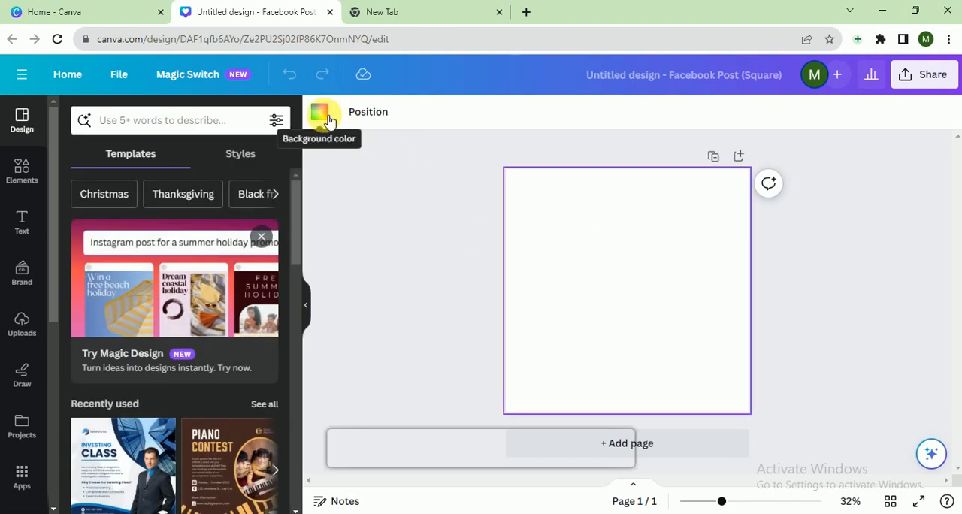
left_click(319, 112)
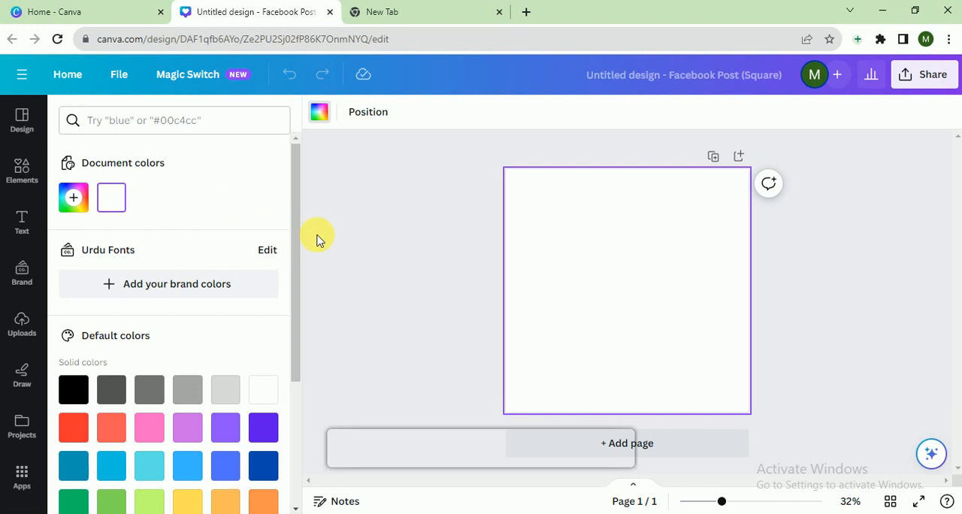
left_click_drag(296, 248, 296, 311)
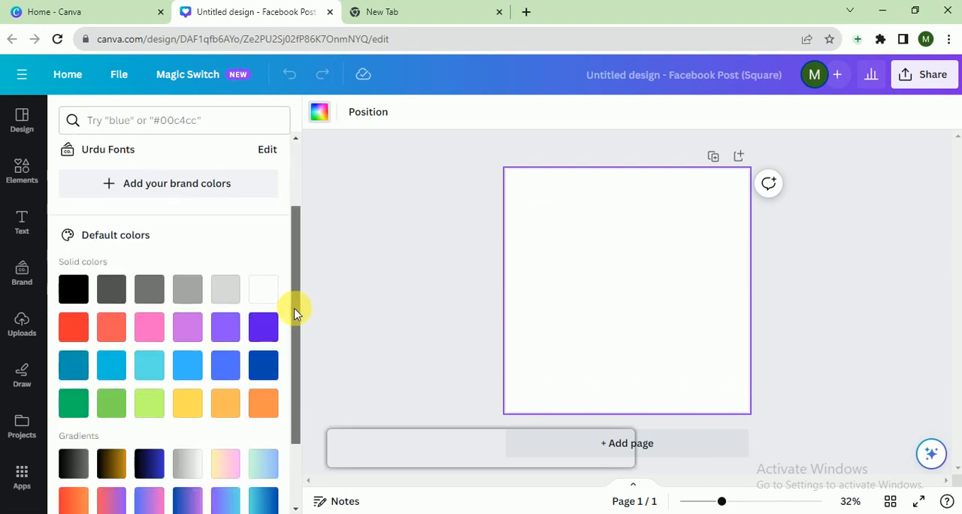
left_click(74, 288)
left_click(323, 242)
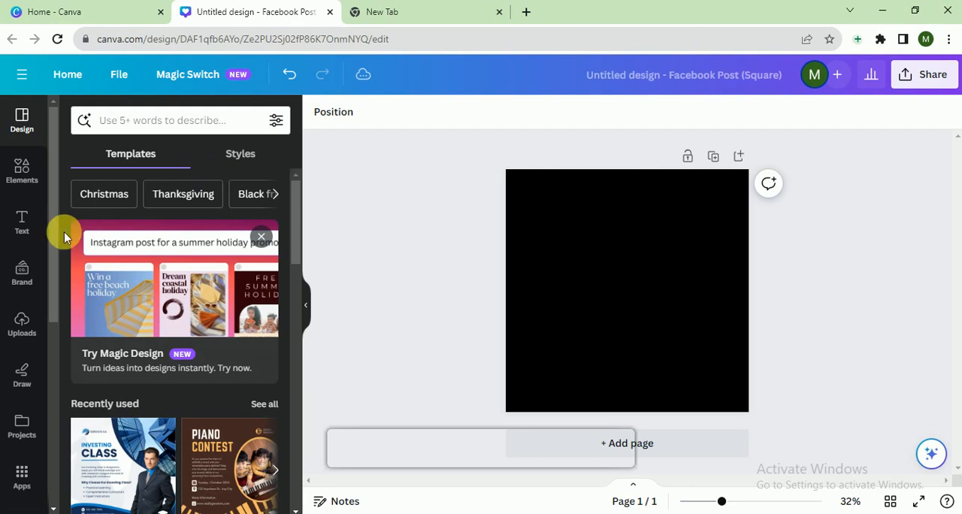
Search the elements for "quotation marks", add the solid double quotation mark graphic and recolor it white.
left_click(22, 169)
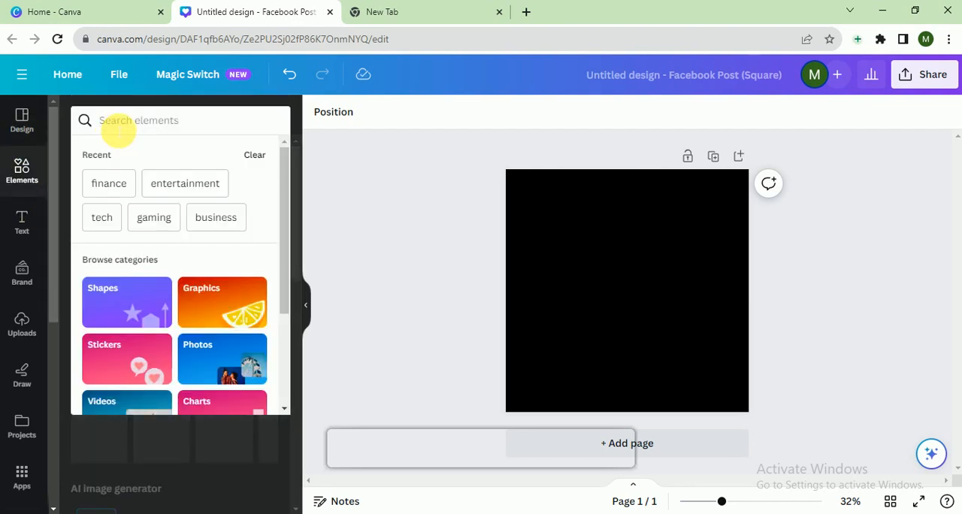
type("quo")
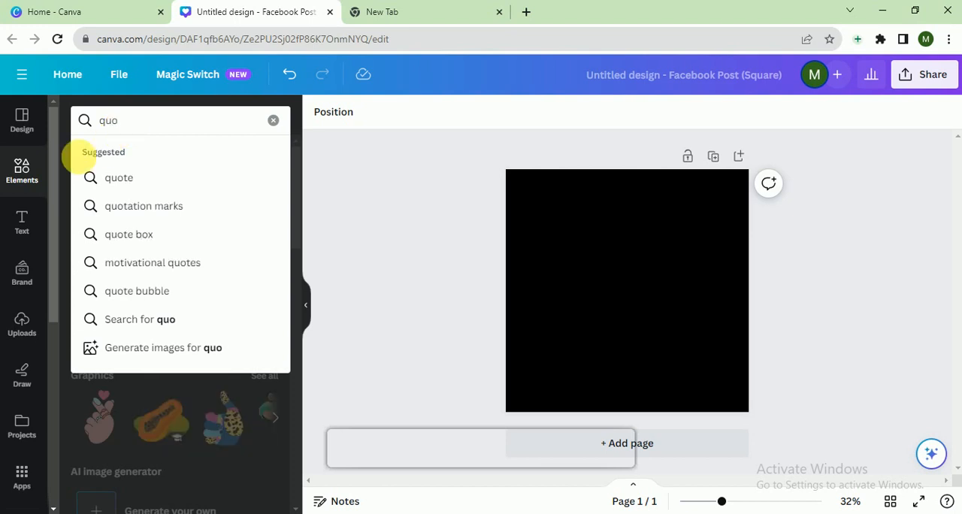
left_click(124, 205)
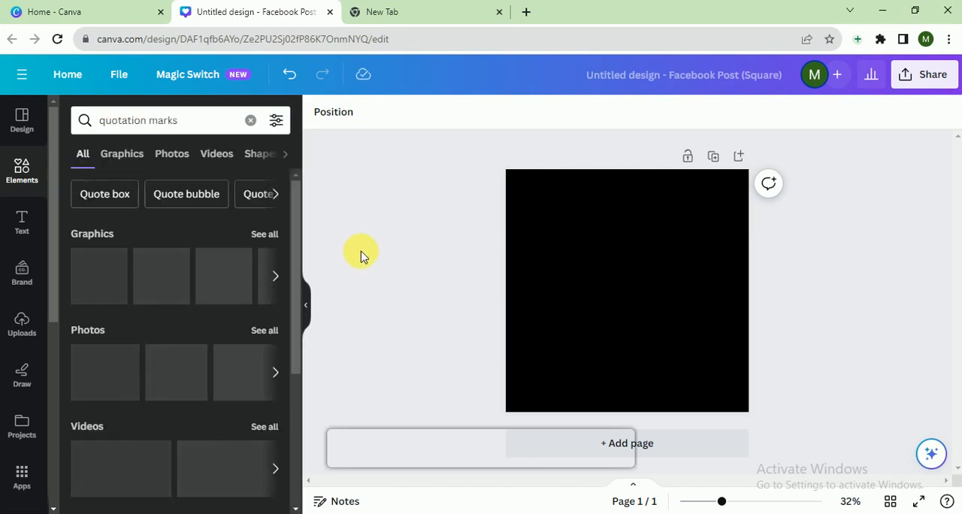
left_click(113, 284)
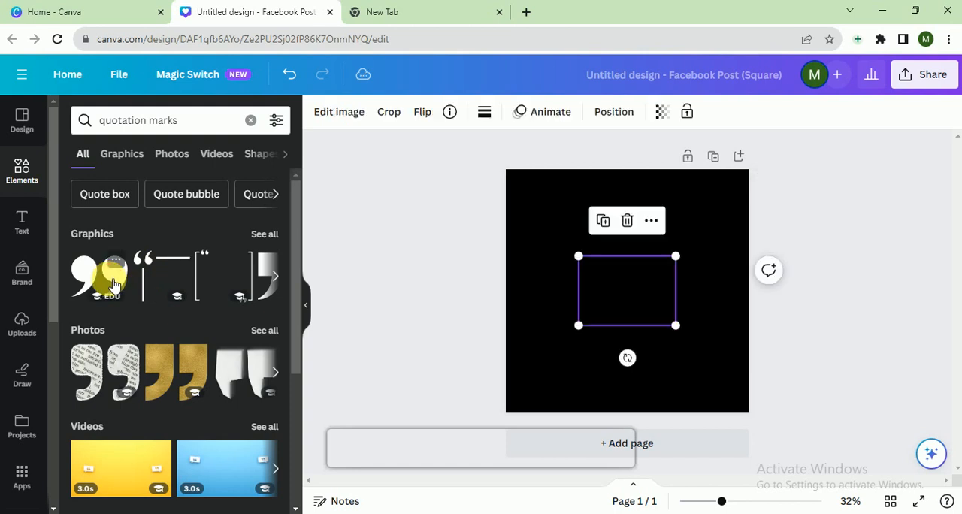
left_click(484, 111)
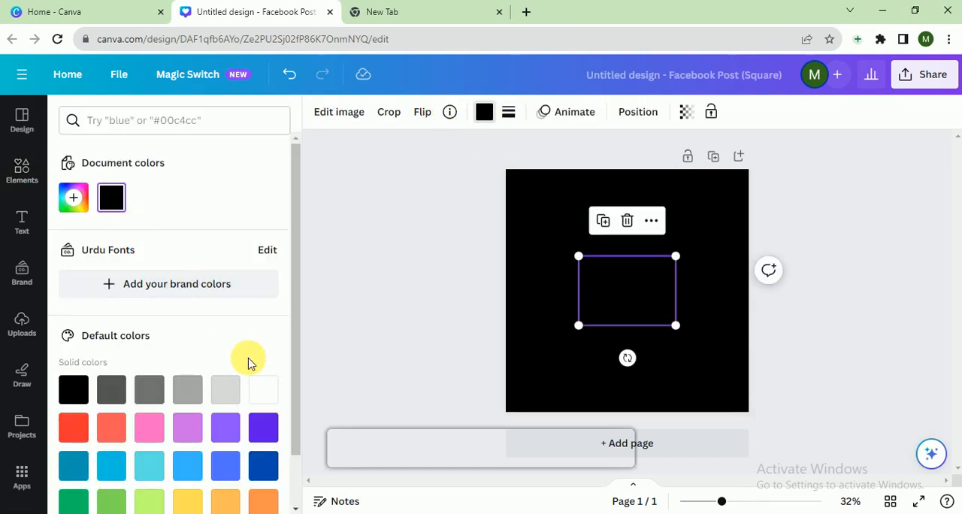
left_click(261, 390)
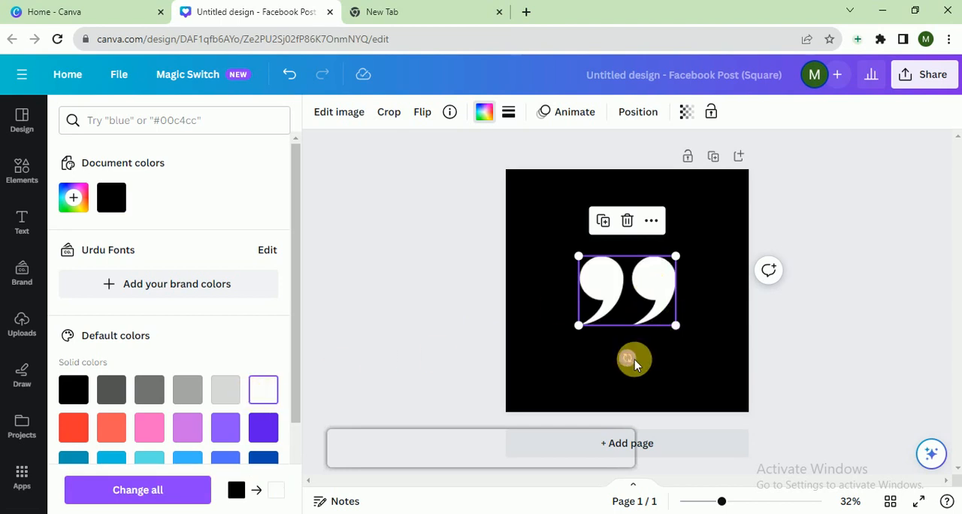
Tilt the quotation mark graphic slightly, shrink it to about half size and place it near the page's lower-right corner.
left_click_drag(635, 360, 632, 373)
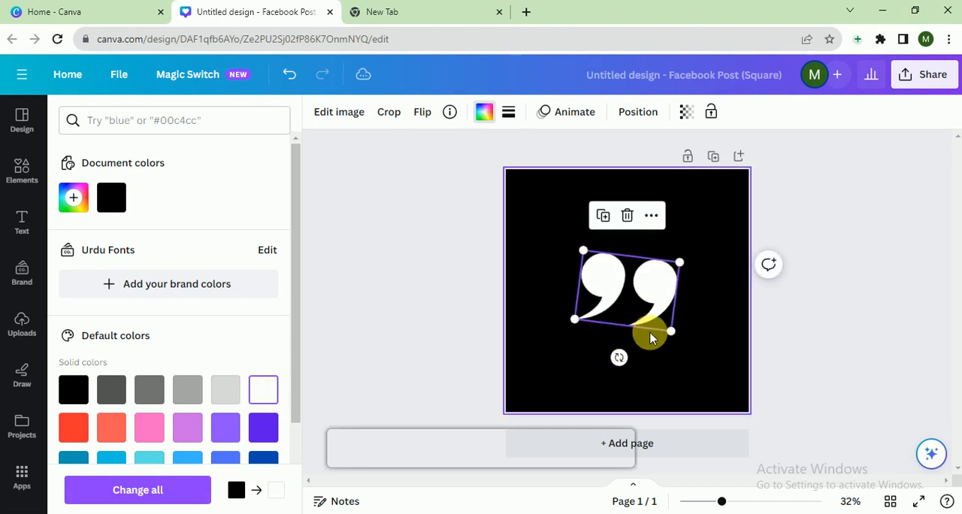
left_click_drag(669, 331, 711, 374)
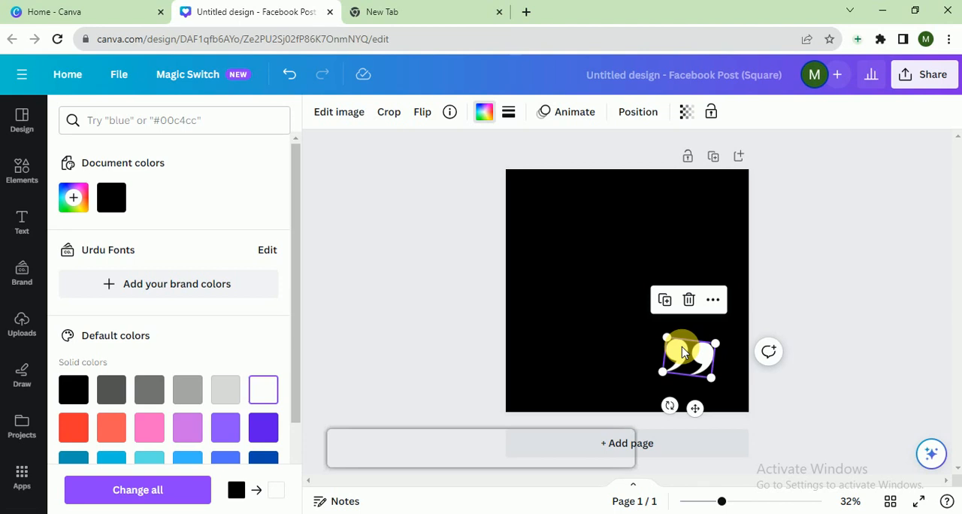
left_click_drag(691, 350, 700, 371)
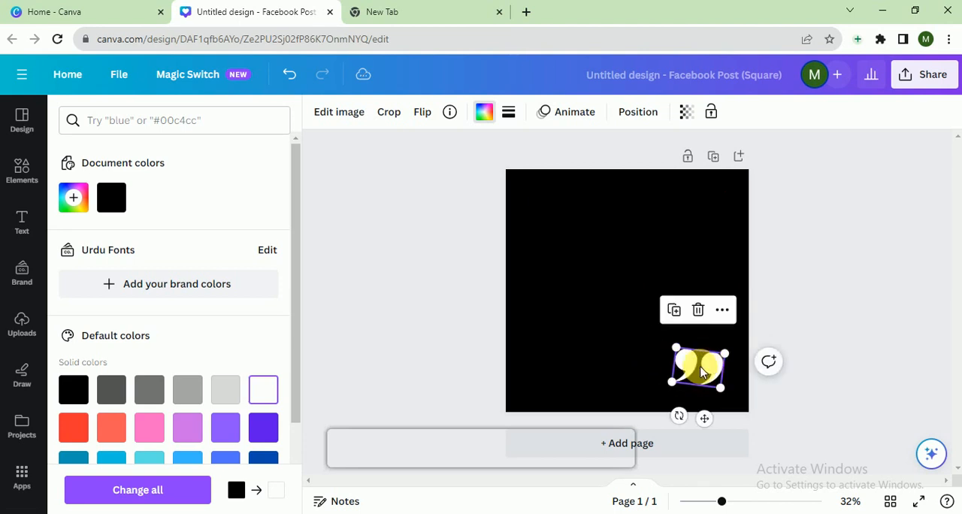
right_click(700, 371)
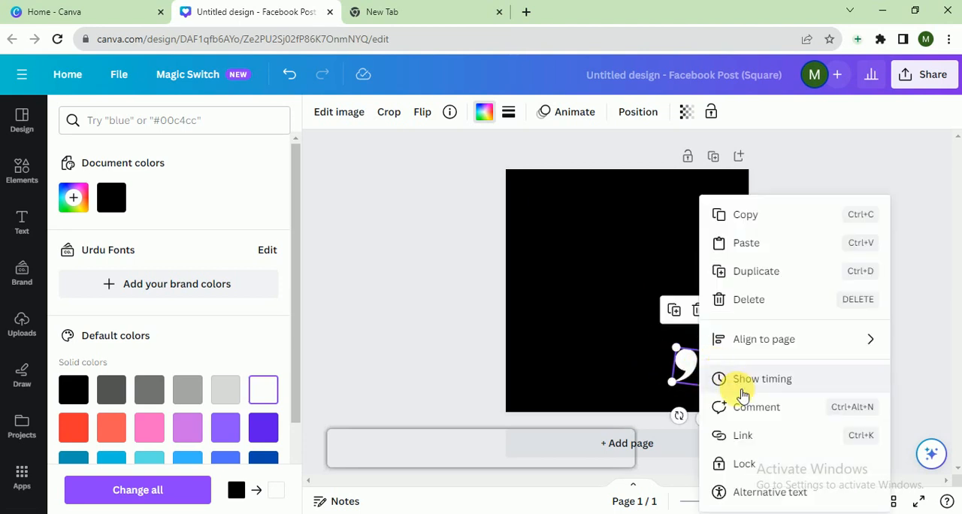
left_click(685, 378)
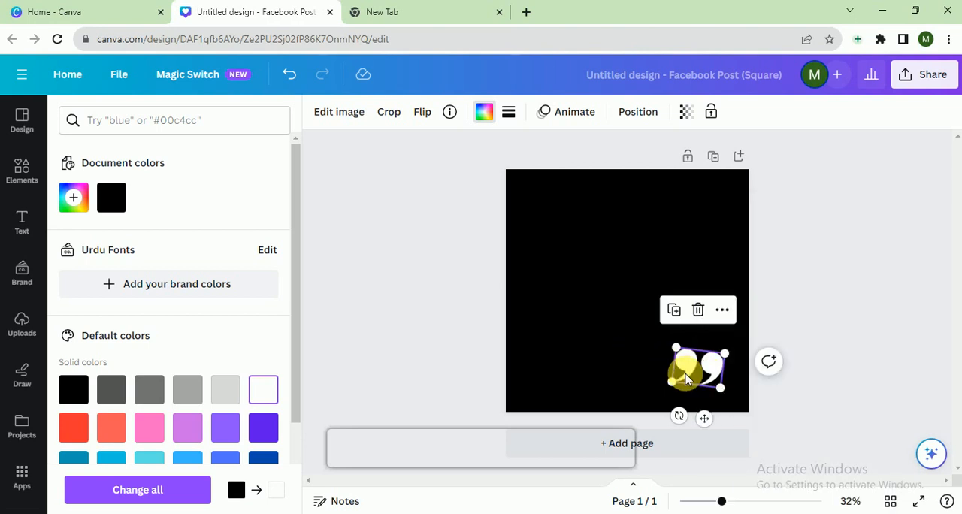
Duplicate the quotation marks, move the copy near the page's upper-left corner and rotate it upside down as opening quotes.
key("ctrl+d")
left_click_drag(685, 378, 546, 218)
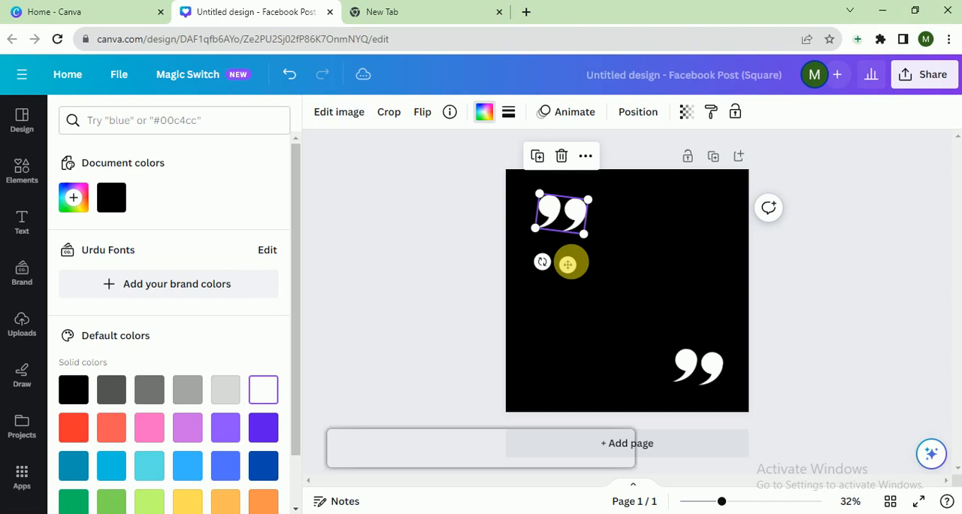
left_click_drag(541, 261, 781, 142)
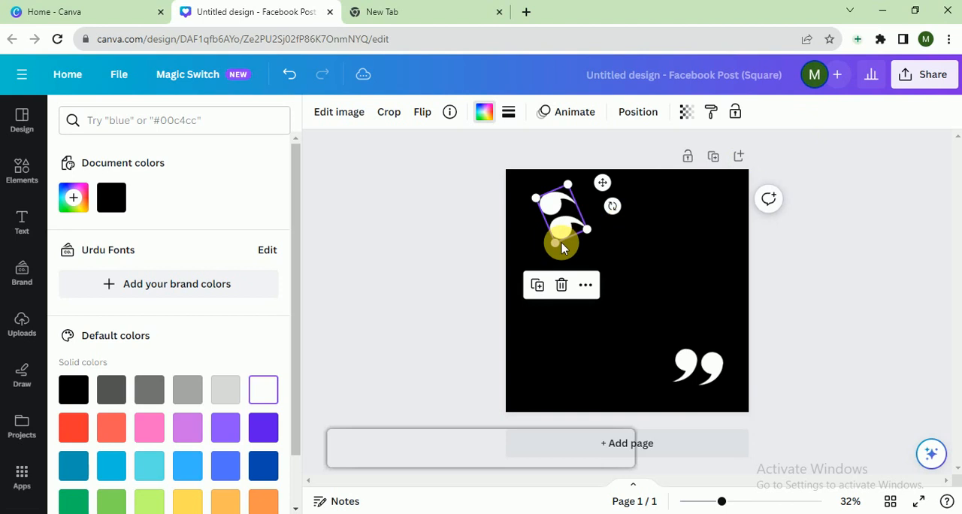
left_click_drag(623, 202, 599, 117)
left_click_drag(575, 219, 569, 217)
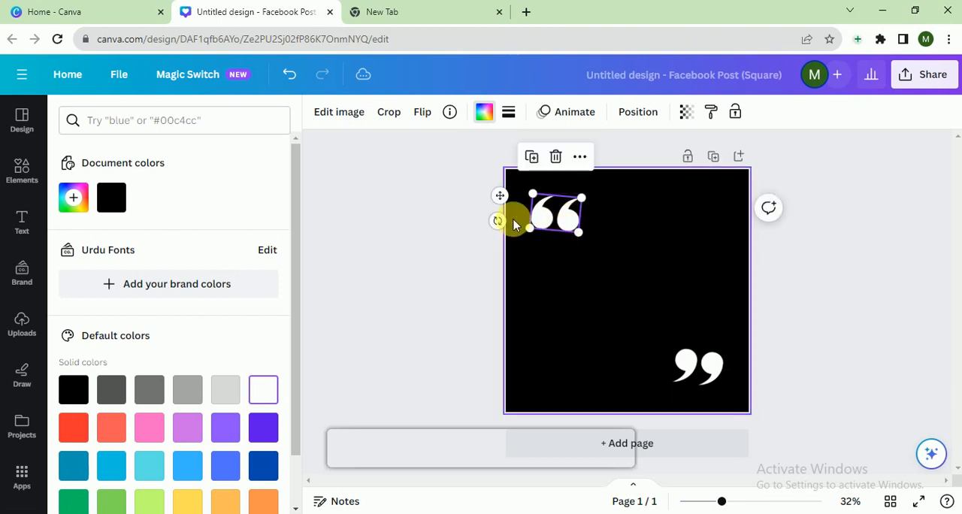
left_click_drag(498, 221, 474, 230)
Straighten the closing quotation marks in the page's lower-right corner and move them up slightly.
left_click(712, 374)
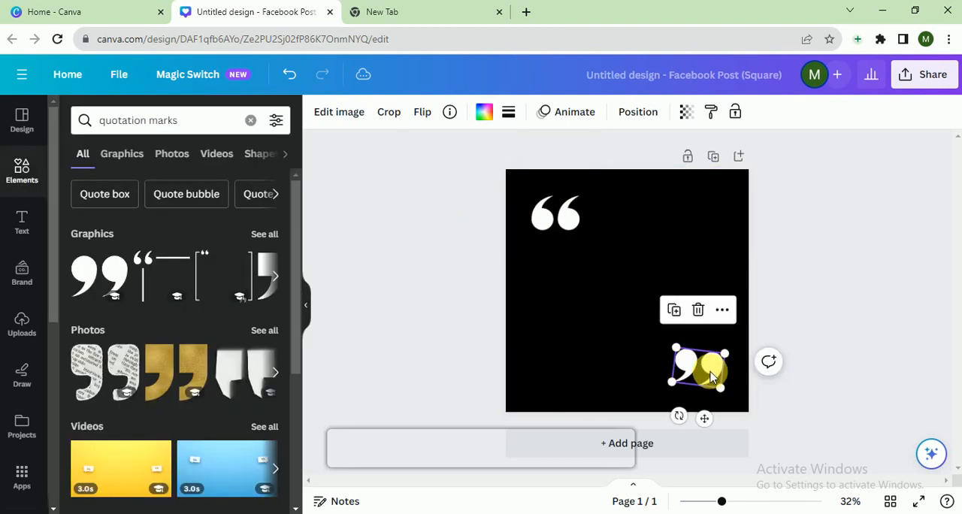
mouse_move(678, 414)
left_mouse_down()
mouse_move(696, 422)
mouse_move(687, 408)
left_mouse_up()
mouse_move(708, 369)
left_mouse_down()
mouse_move(704, 356)
mouse_move(713, 357)
left_mouse_up()
left_click(811, 304)
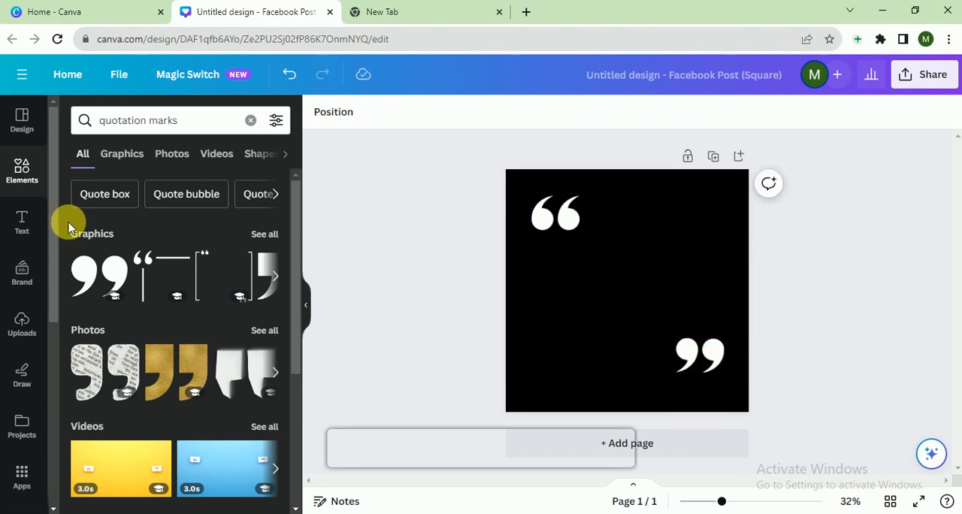
Find "Quote box" elements, add the rounded outline box with small quotation marks and recolor it white.
left_click(103, 199)
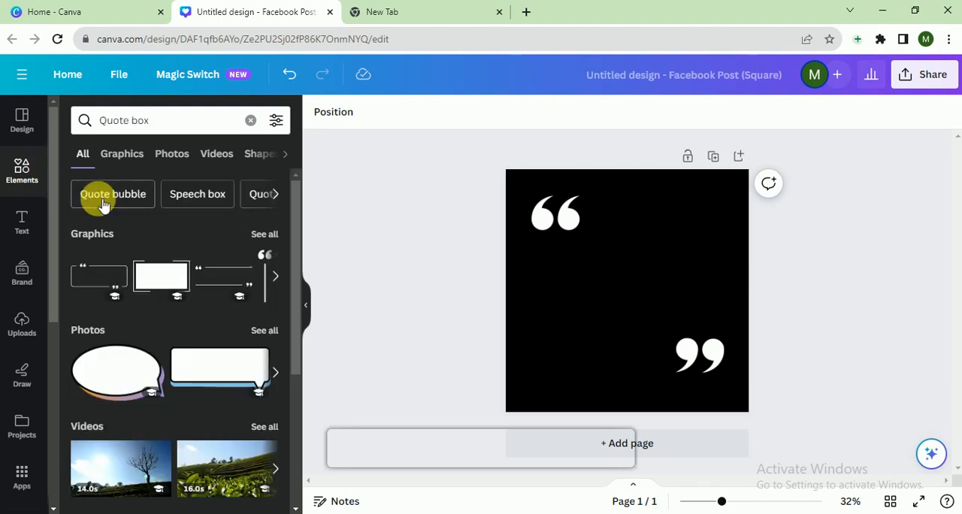
left_click(168, 291)
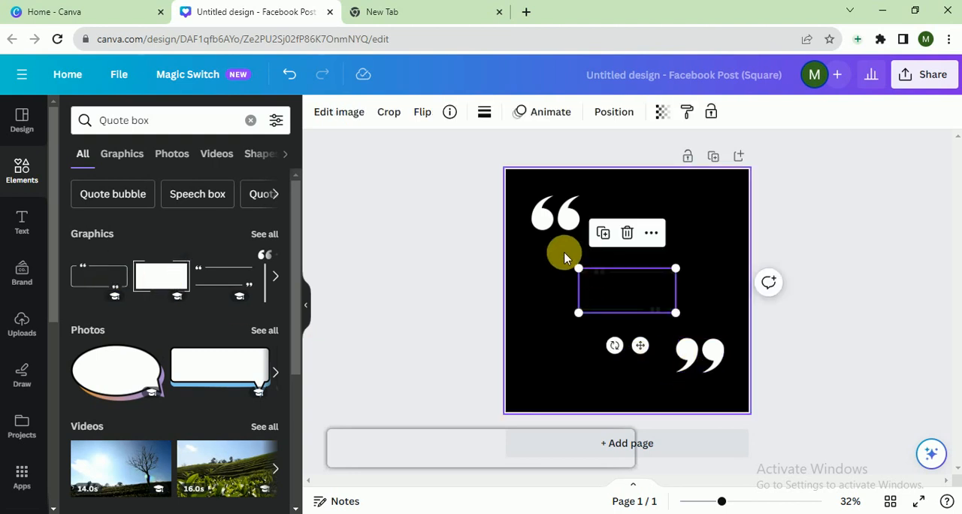
left_click(484, 111)
left_click(197, 211)
Delete both large quotation mark graphics from the page.
left_click(537, 217)
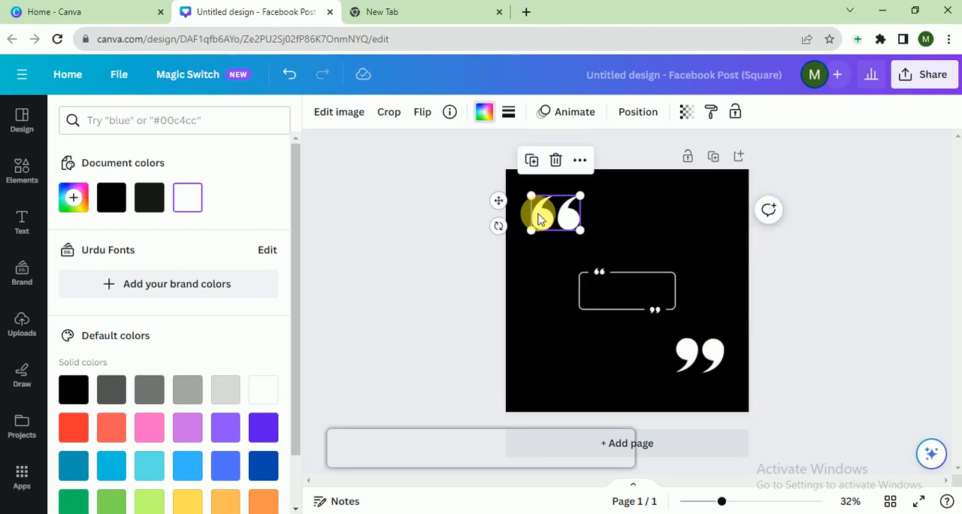
key("Delete")
left_click(709, 367)
double_click(709, 366)
key("Delete")
Enlarge the quote box to about twice its size and center it on the page.
left_click(632, 290)
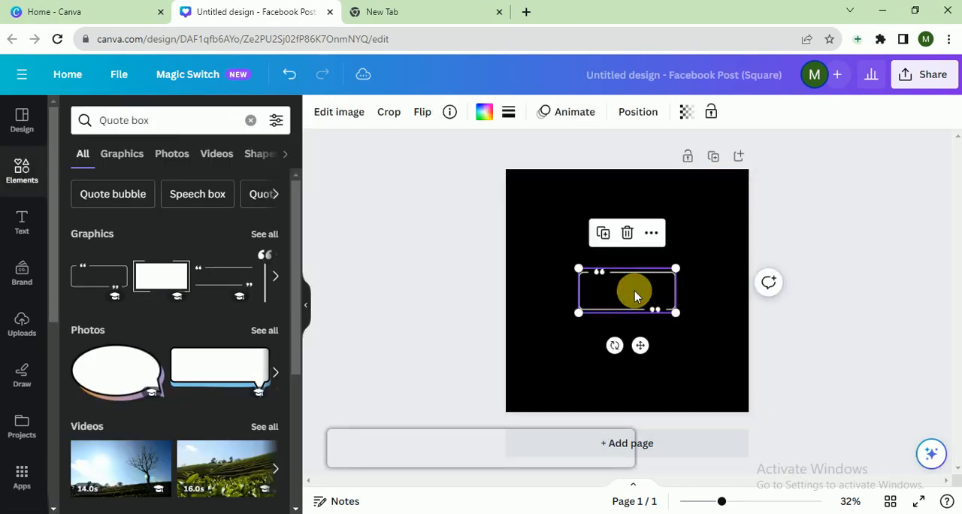
left_click_drag(674, 309, 769, 357)
left_click_drag(644, 294, 602, 273)
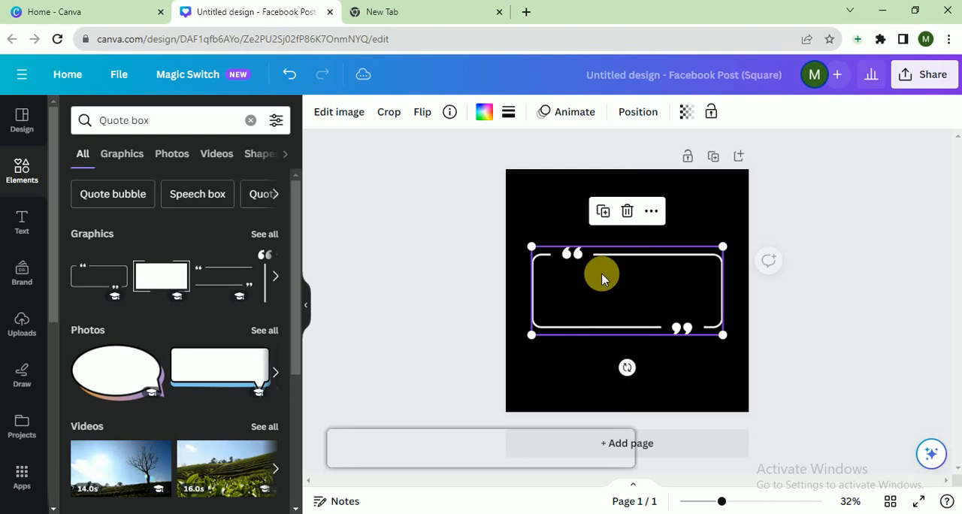
left_click(420, 232)
Add a heading inside the quote box reading "My Life My Rules".
left_click(31, 227)
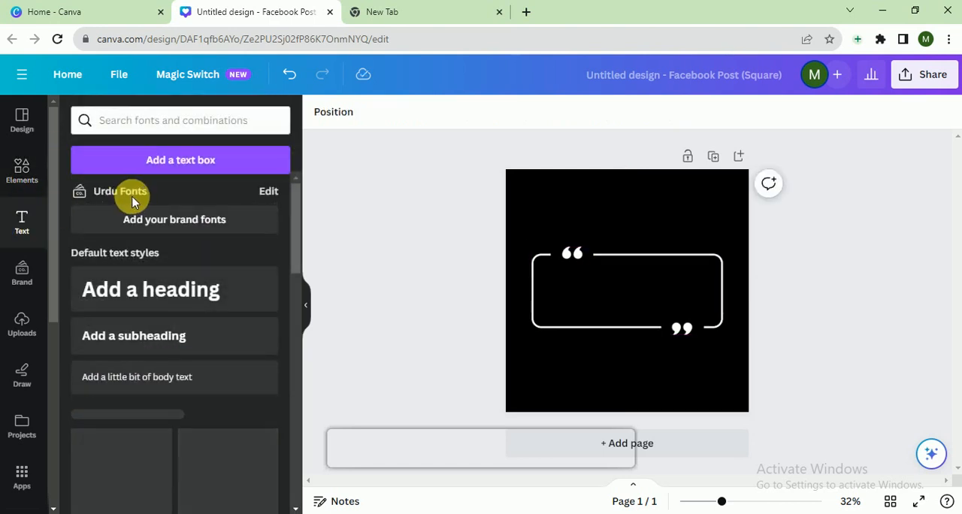
left_click(161, 309)
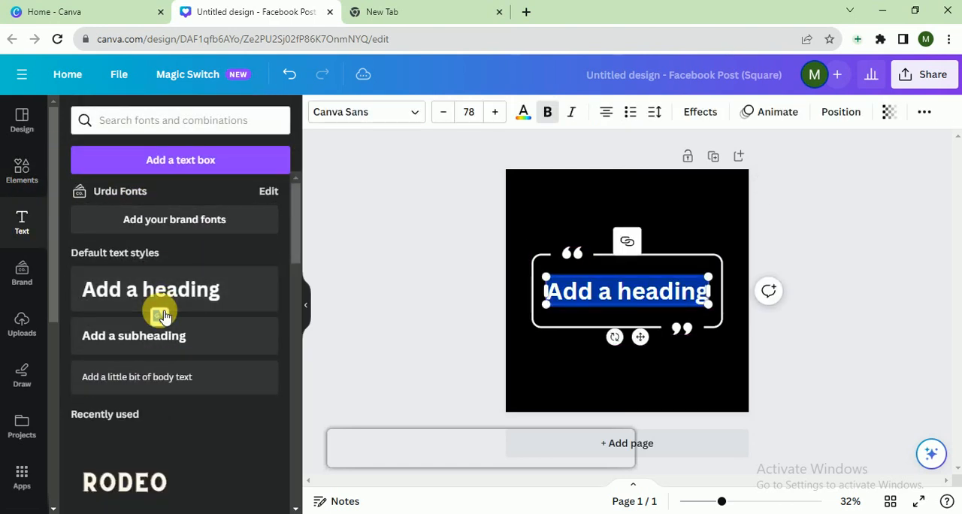
type("My Life My Rules")
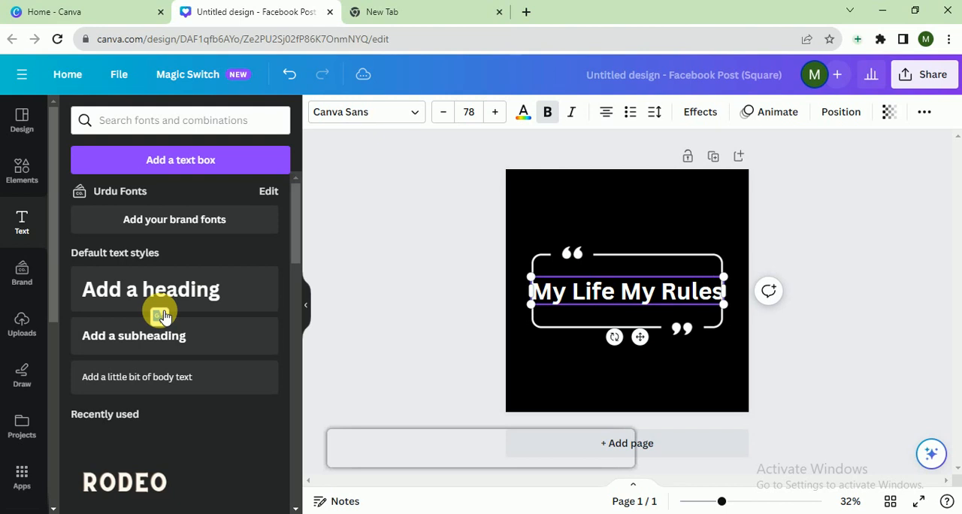
Scale the heading down to a font size of about 71 so it fits inside the quote box.
double_click(628, 299)
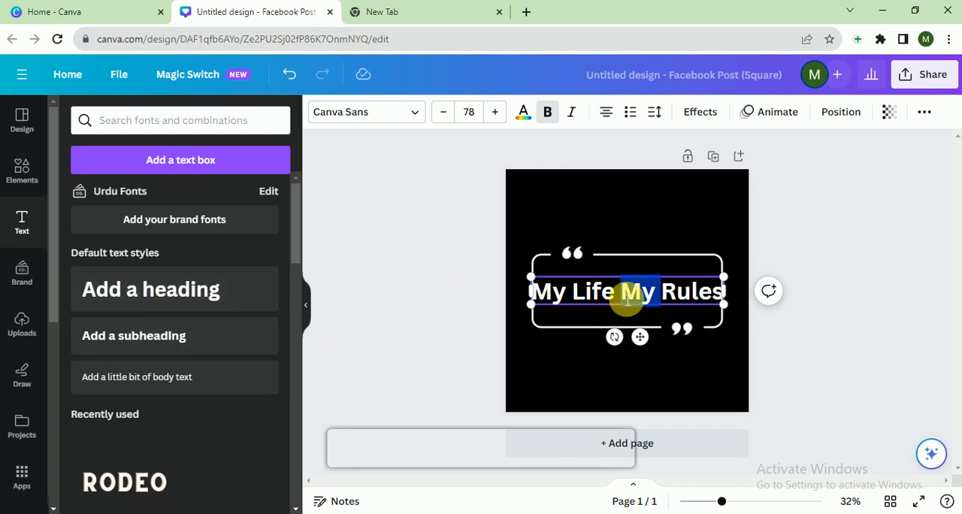
key("ctrl+a")
mouse_move(533, 276)
left_mouse_down()
mouse_move(546, 283)
mouse_move(536, 273)
left_mouse_up()
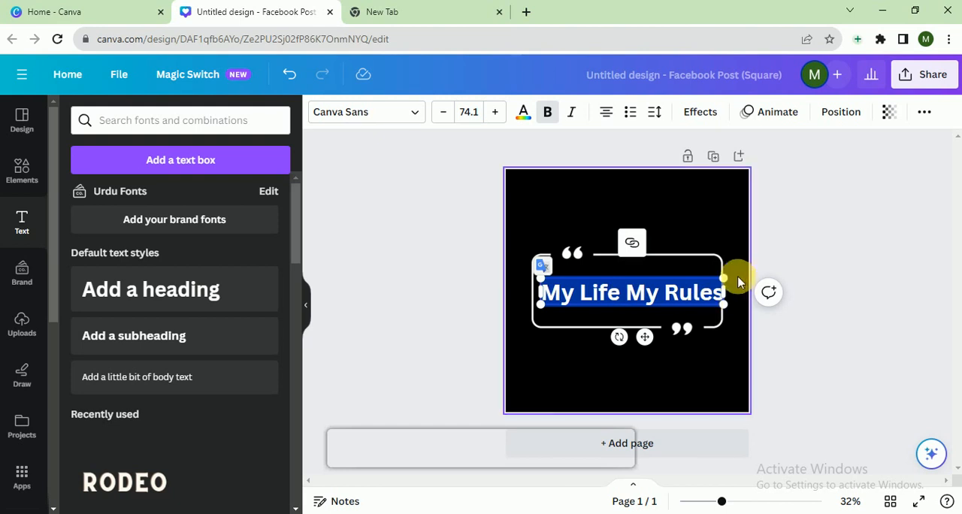
left_click_drag(726, 278, 715, 275)
left_click(812, 282)
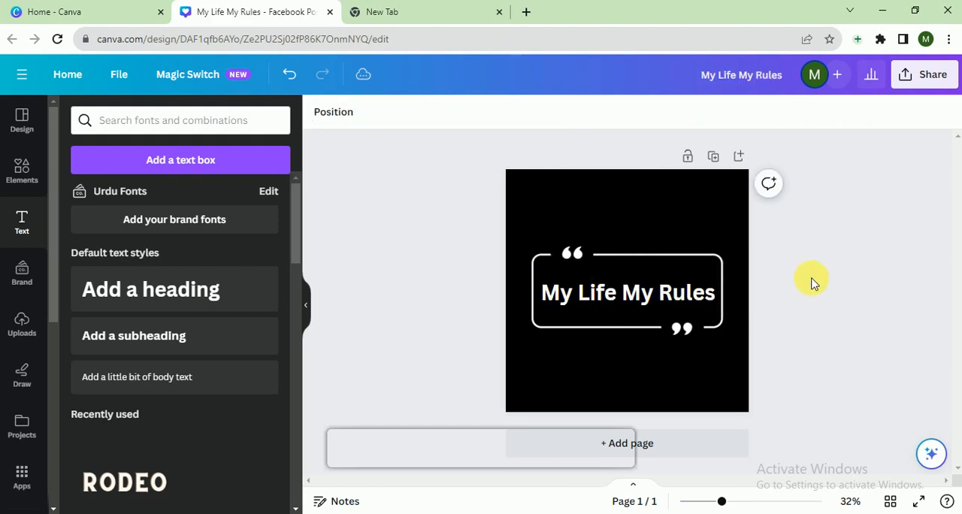
Select the heading and quote box together, enlarge them to nearly the page width and center them.
left_click_drag(811, 260, 601, 342)
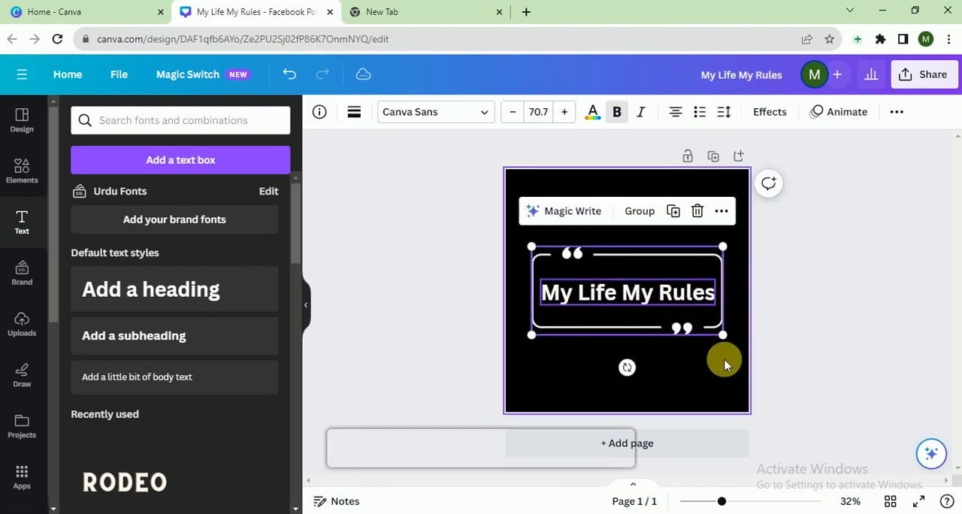
left_click_drag(736, 354, 757, 369)
left_click_drag(676, 312, 653, 306)
left_click(860, 309)
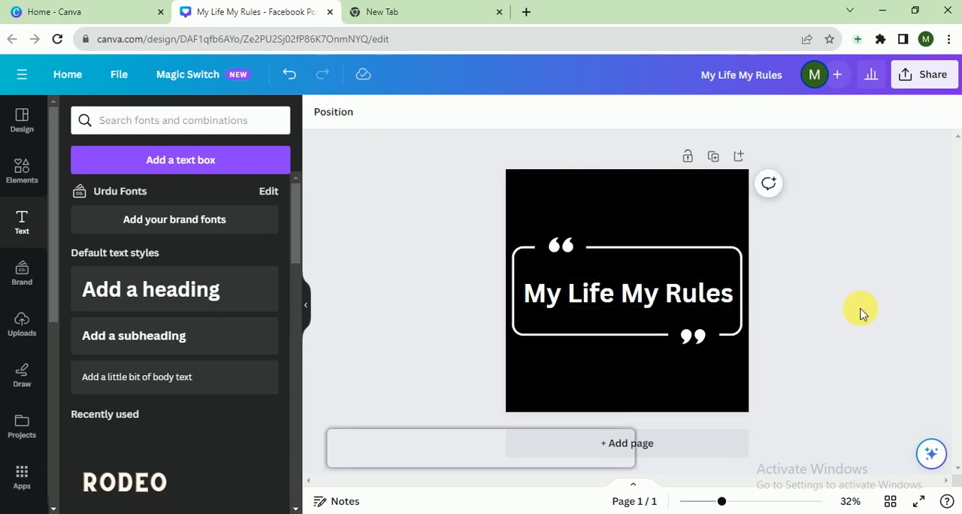